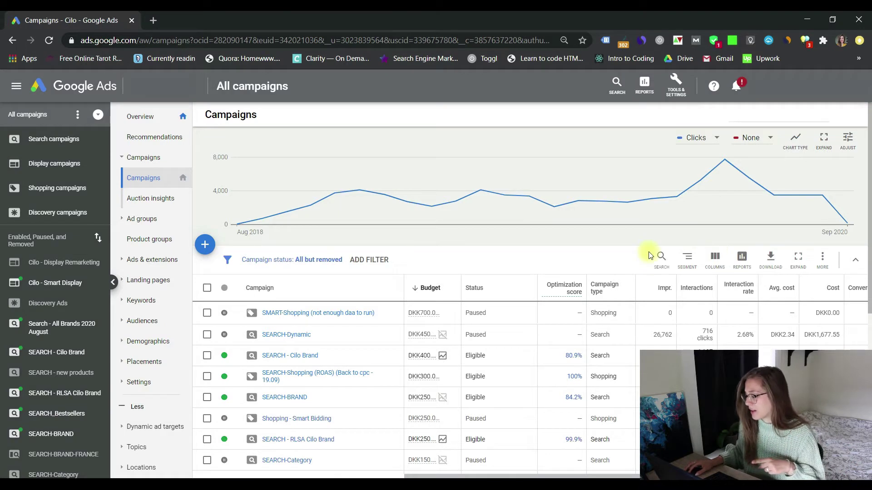
Create an automated rule for campaigns named "Pause all campaigns" with the action Pause campaigns
{"action": "left_click", "coordinate": [820, 257]}
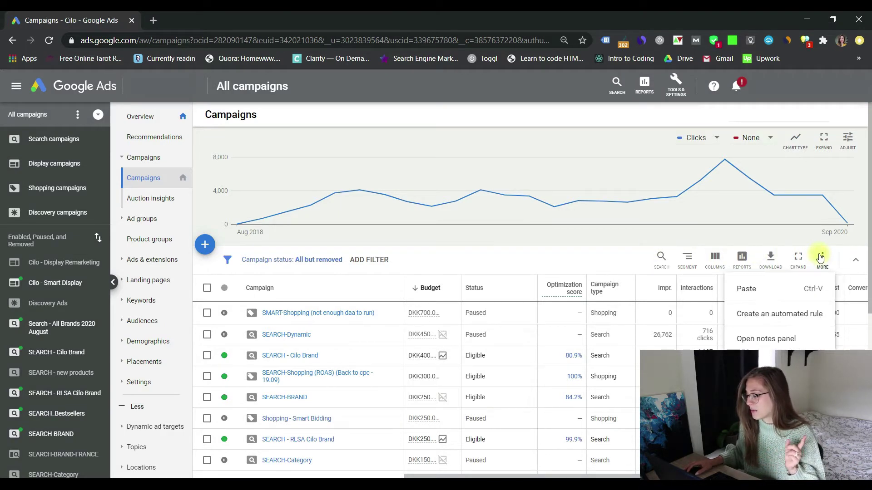
{"action": "left_click", "coordinate": [790, 317]}
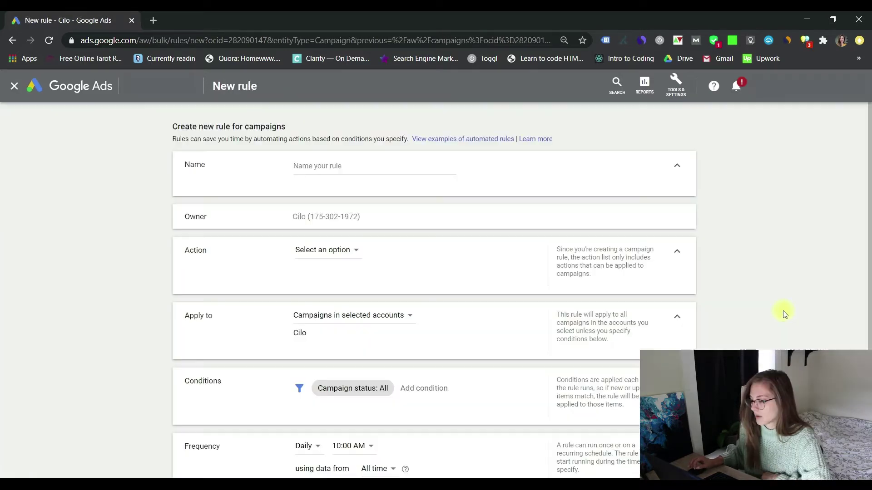
{"action": "left_click", "coordinate": [353, 165]}
{"action": "type", "text": "P"}
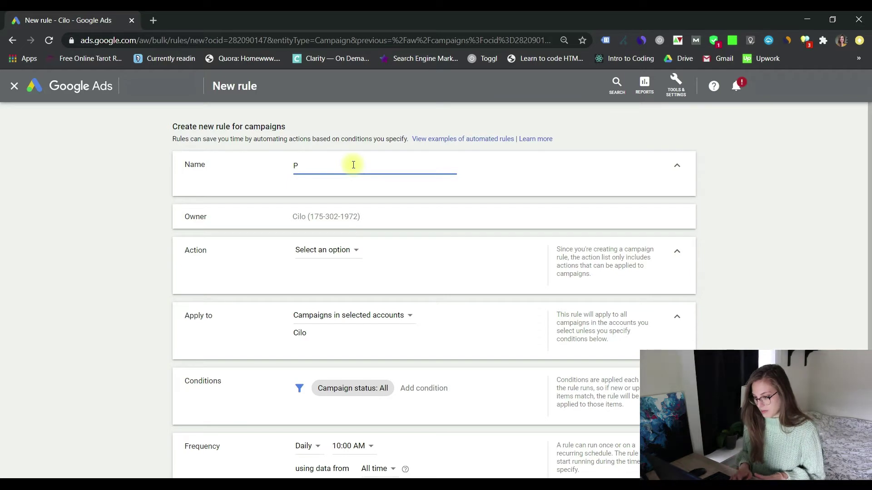
{"action": "type", "text": "ause all am"}
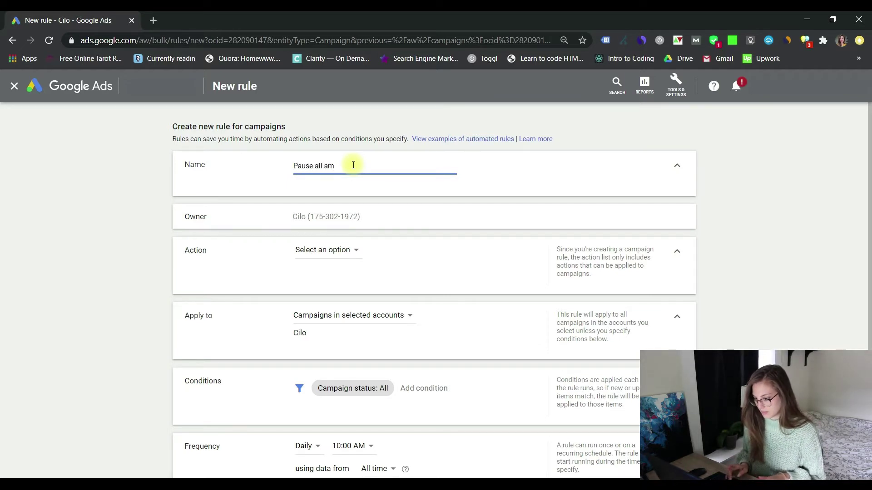
{"action": "key", "text": "BackSpace"}
{"action": "key", "text": "BackSpace"}
{"action": "type", "text": "campaig"}
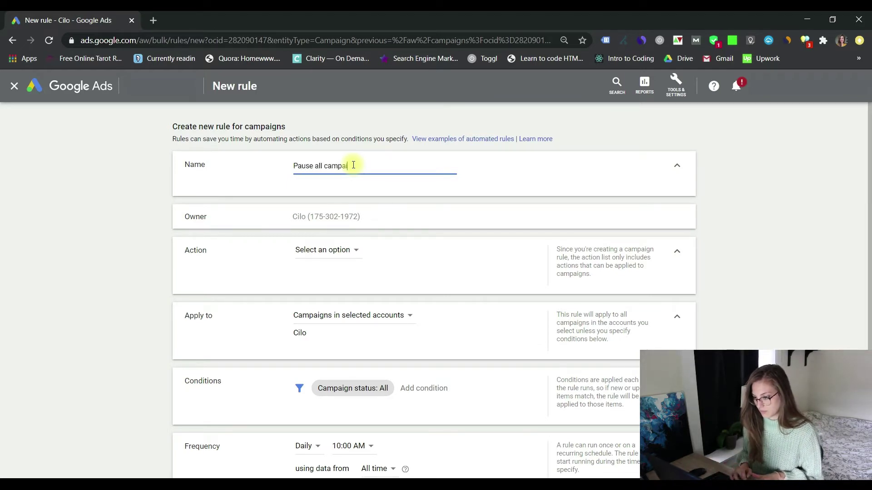
{"action": "type", "text": "ns"}
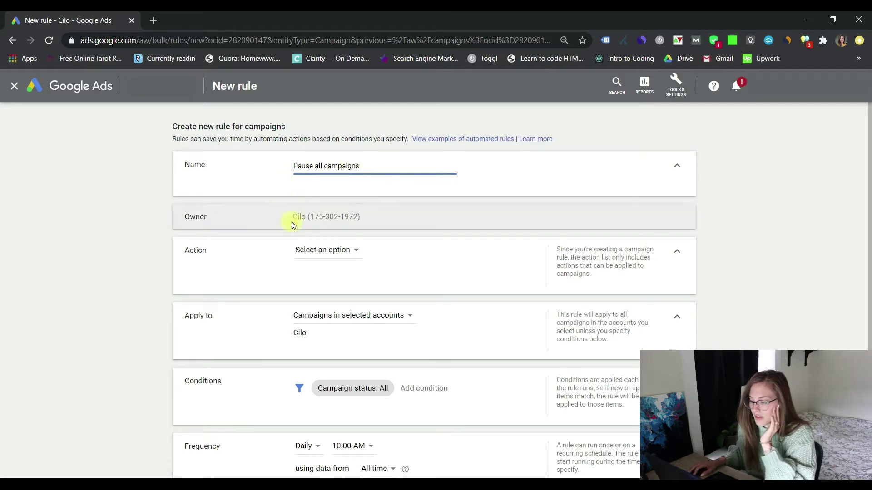
{"action": "left_click", "coordinate": [352, 251]}
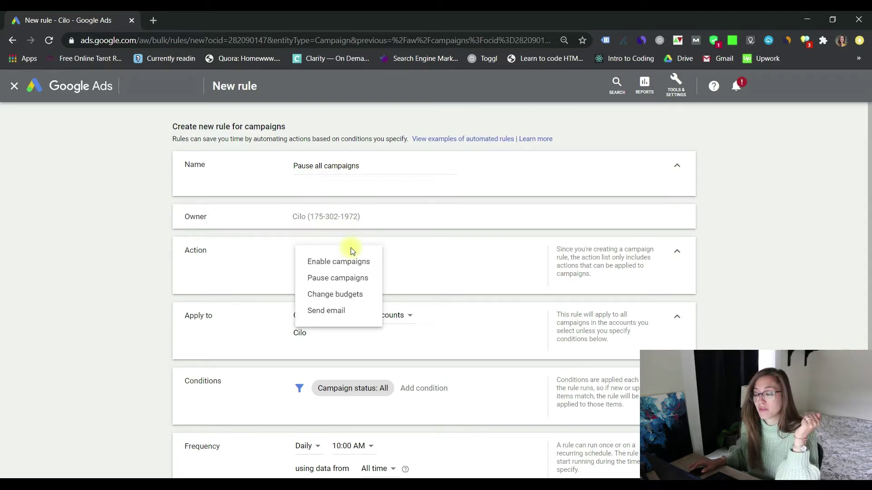
{"action": "left_click", "coordinate": [358, 283]}
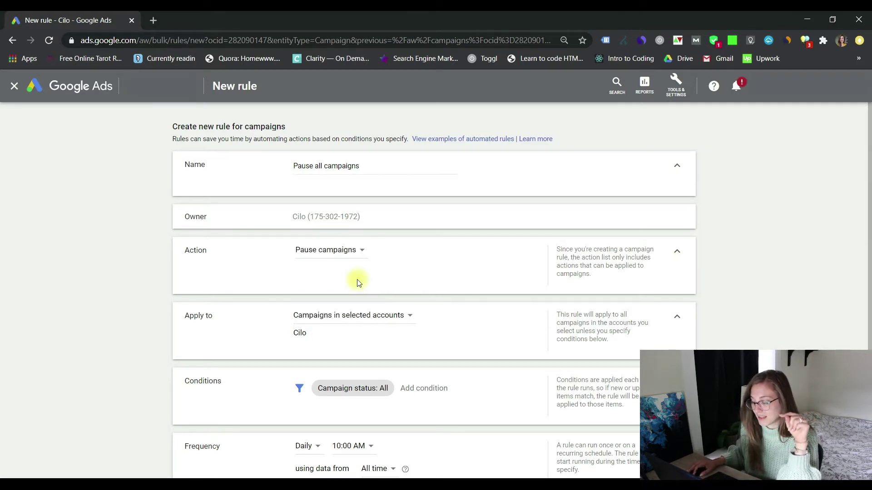
Set the rule to apply to selected campaigns, leaving the campaign selection empty
{"action": "left_click", "coordinate": [372, 317]}
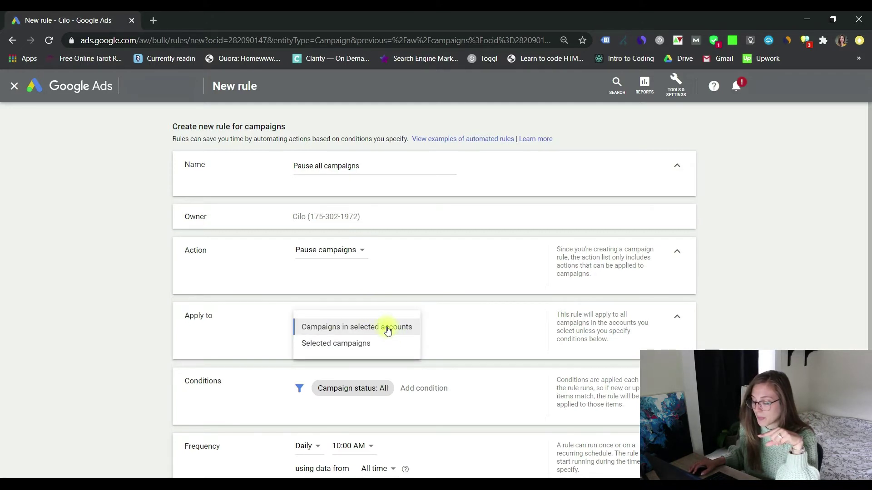
{"action": "left_click", "coordinate": [348, 346]}
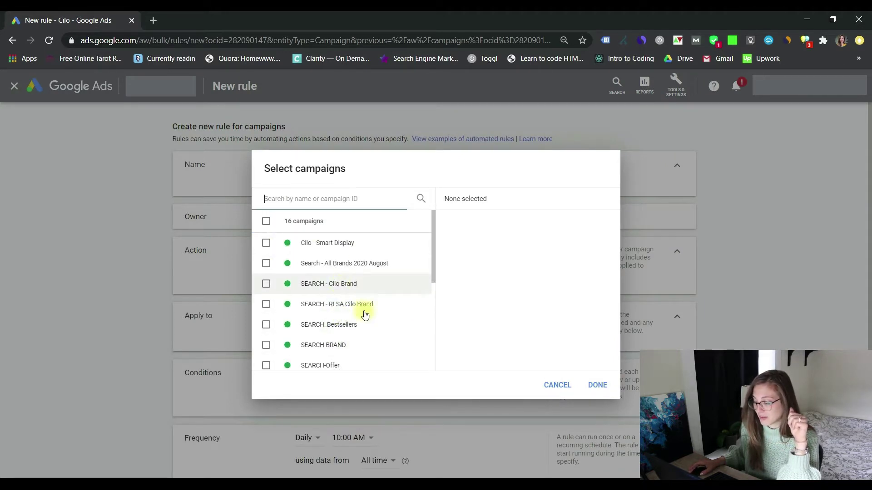
{"action": "left_click", "coordinate": [597, 386]}
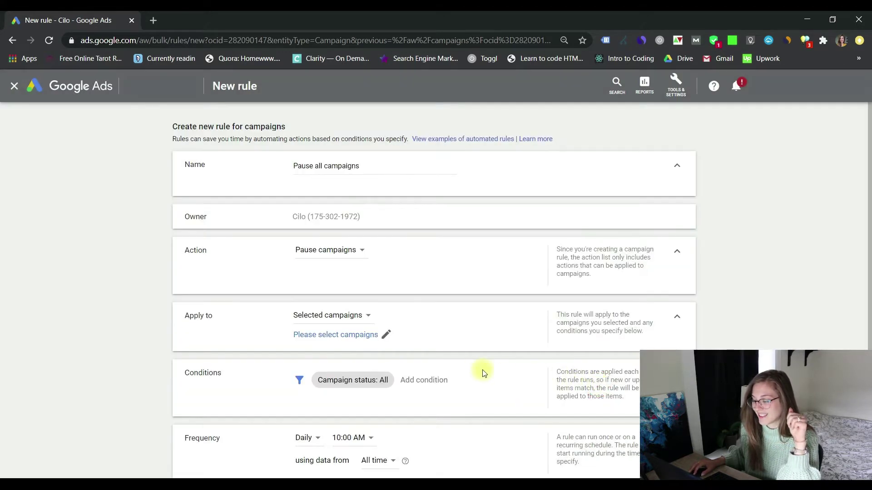
Add a performance condition to the rule requiring Cost > DKK 10000
{"action": "scroll", "coordinate": [472, 358], "scroll_direction": "down", "scroll_amount": 3}
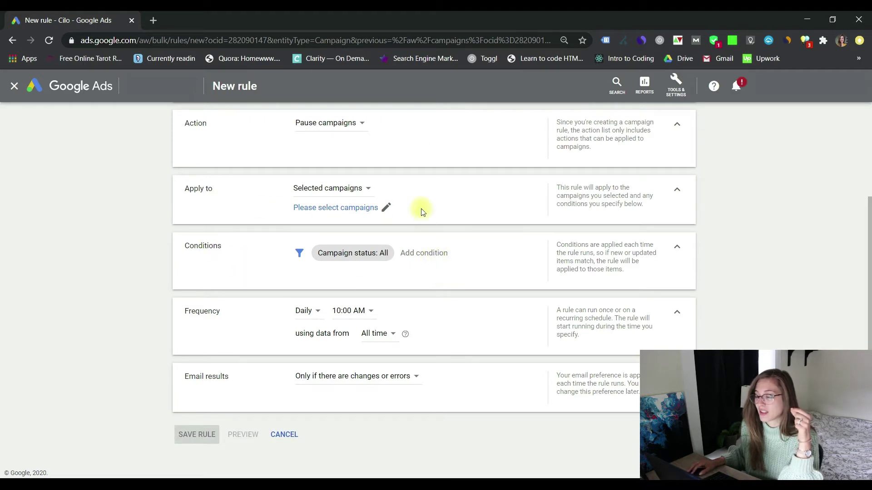
{"action": "left_click", "coordinate": [448, 252]}
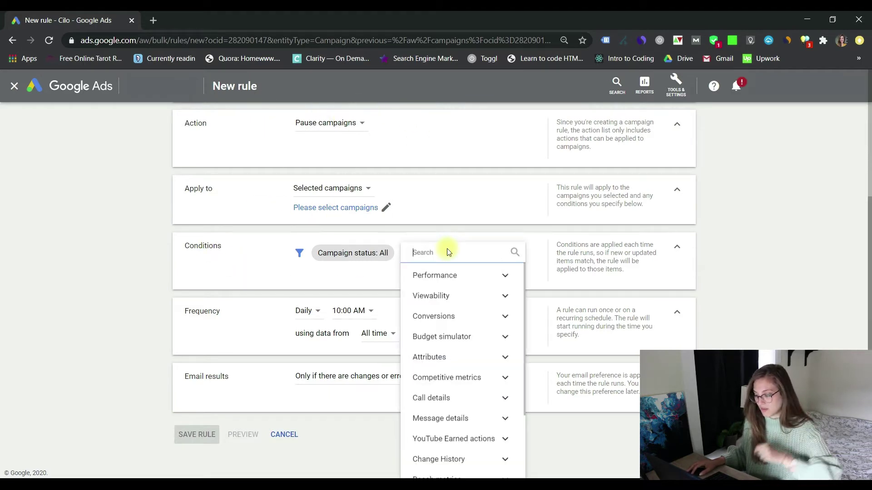
{"action": "left_click", "coordinate": [463, 275]}
{"action": "left_click", "coordinate": [440, 308]}
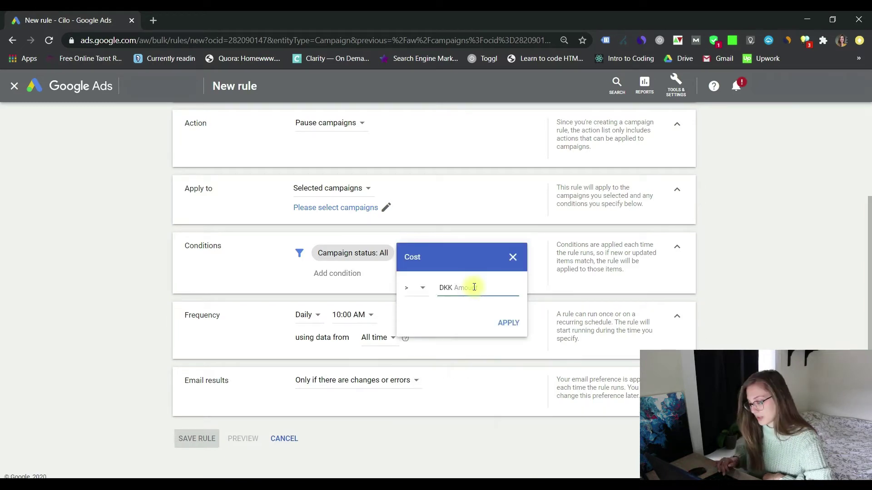
{"action": "type", "text": "100"}
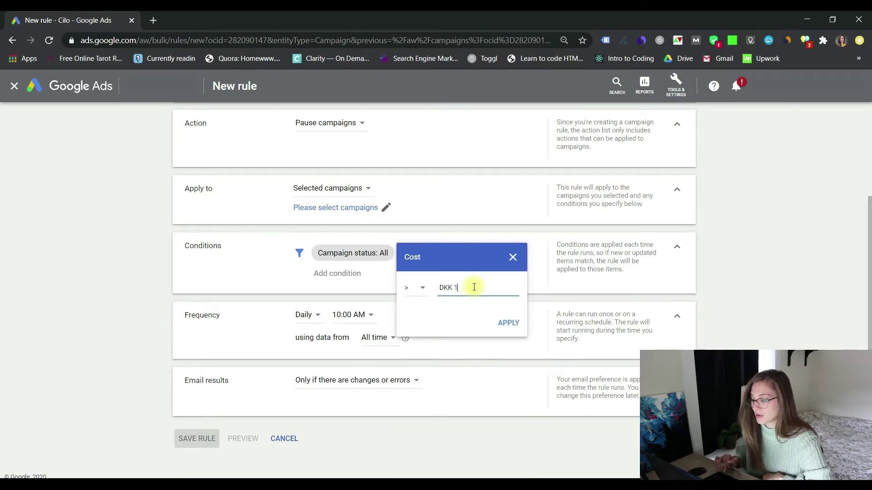
{"action": "type", "text": "00"}
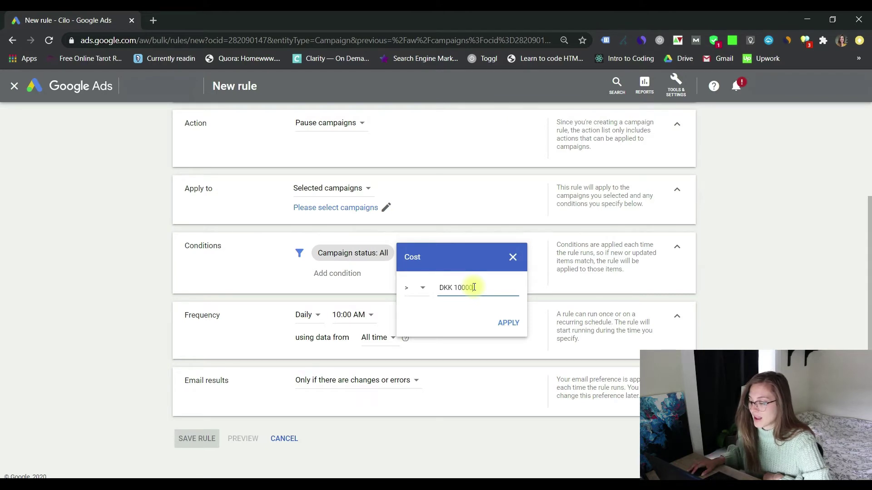
{"action": "left_click", "coordinate": [420, 288]}
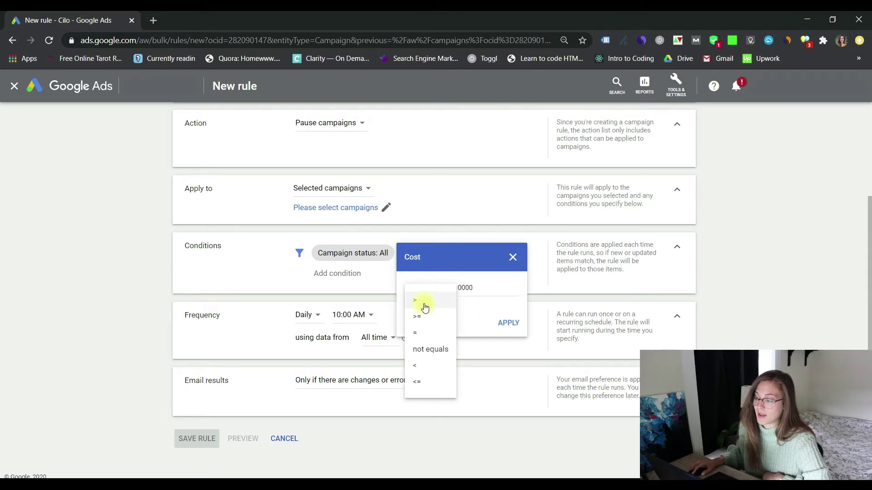
{"action": "left_click", "coordinate": [424, 302]}
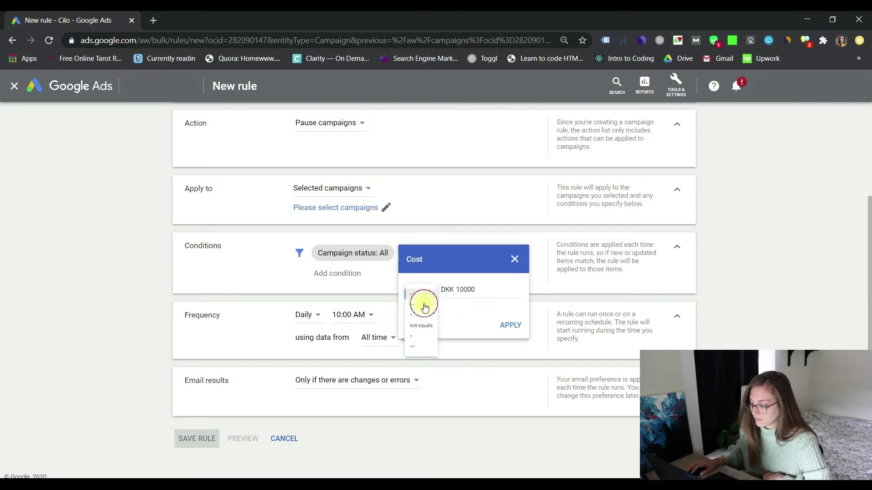
{"action": "left_click", "coordinate": [502, 325]}
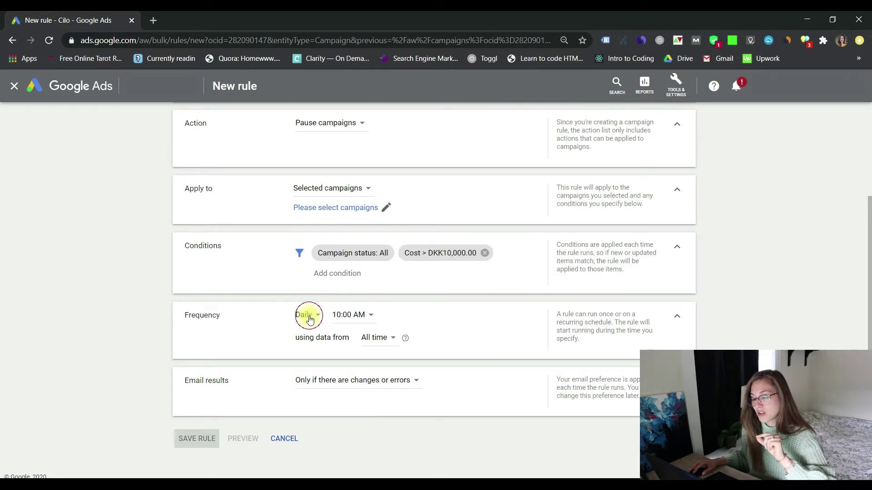
Schedule the rule daily at 8:00 AM, using data from the same month
{"action": "left_click", "coordinate": [307, 315]}
{"action": "left_click", "coordinate": [327, 347]}
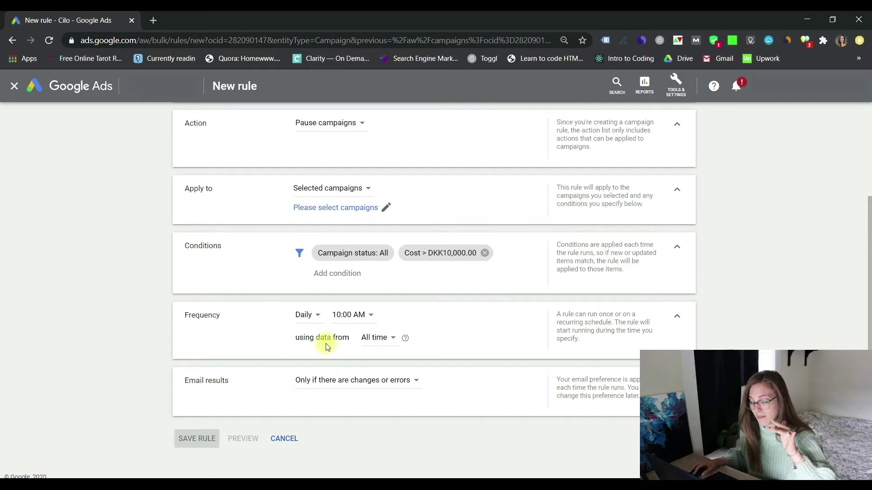
{"action": "left_click", "coordinate": [362, 315]}
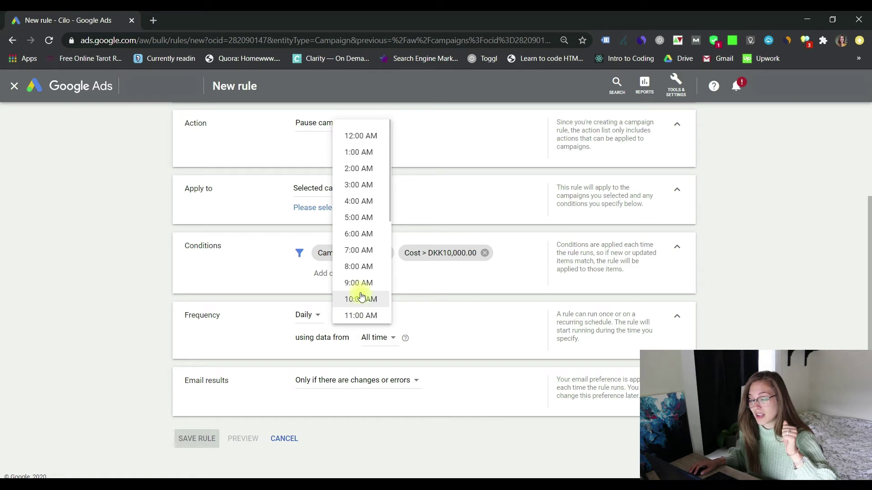
{"action": "scroll", "coordinate": [366, 284], "scroll_direction": "down", "scroll_amount": 2}
{"action": "scroll", "coordinate": [366, 284], "scroll_direction": "up", "scroll_amount": 2}
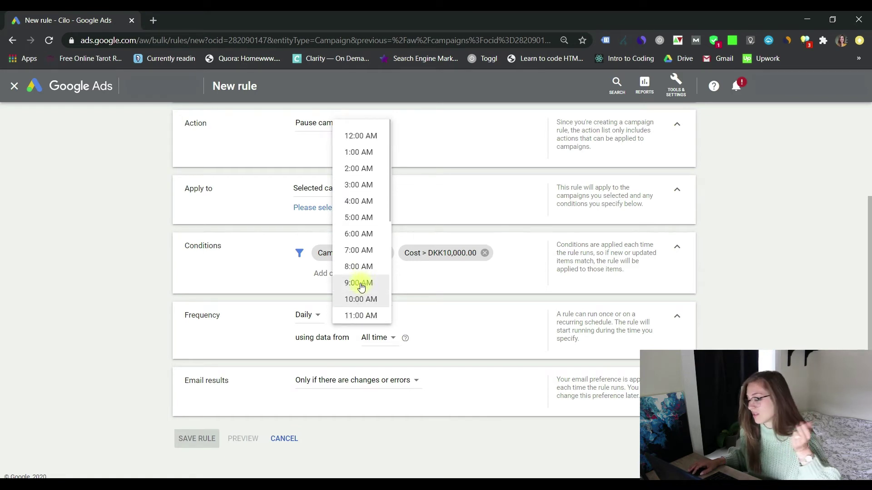
{"action": "left_click", "coordinate": [361, 271]}
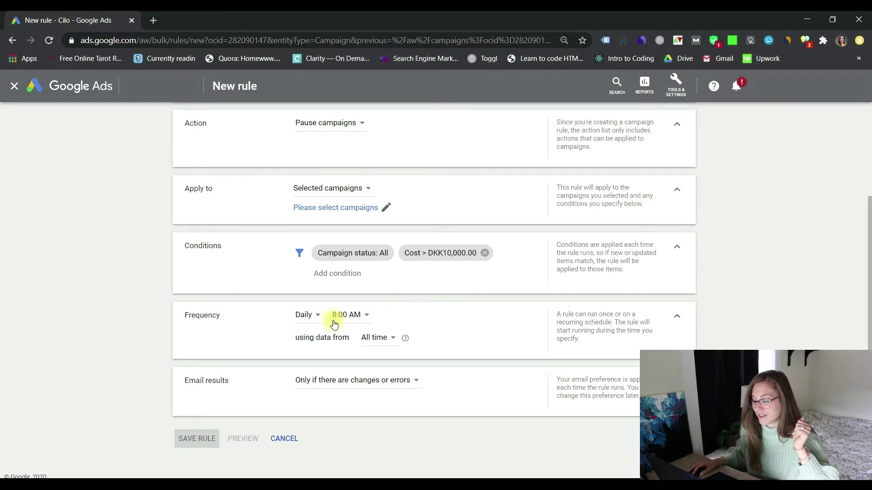
{"action": "left_click", "coordinate": [383, 343]}
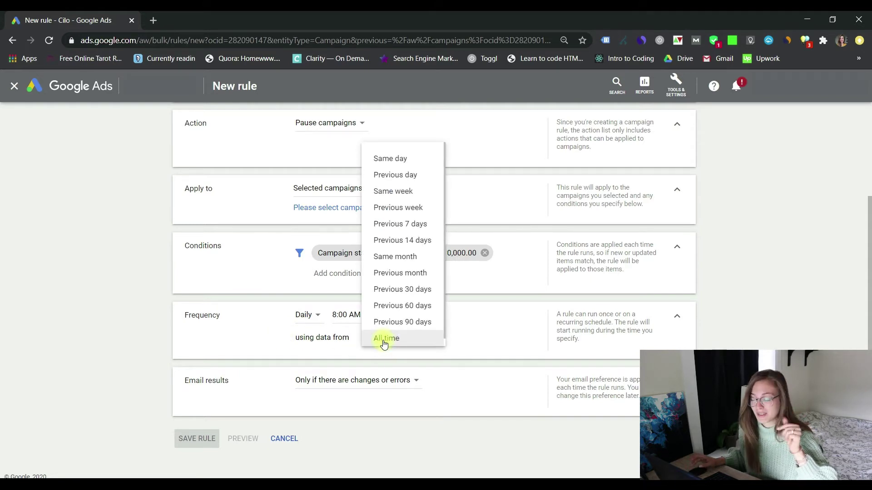
{"action": "left_click", "coordinate": [414, 257]}
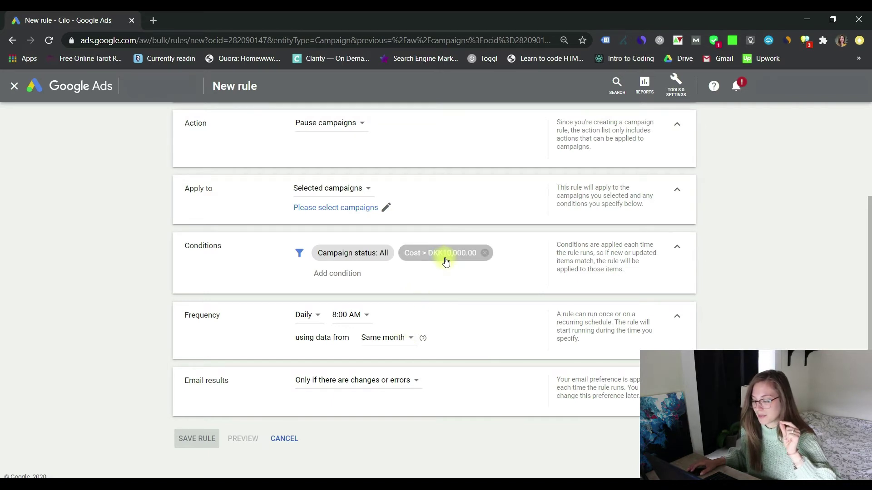
Choose to email the rule's results only if there are changes or errors
{"action": "scroll", "coordinate": [390, 384], "scroll_direction": "down", "scroll_amount": 1}
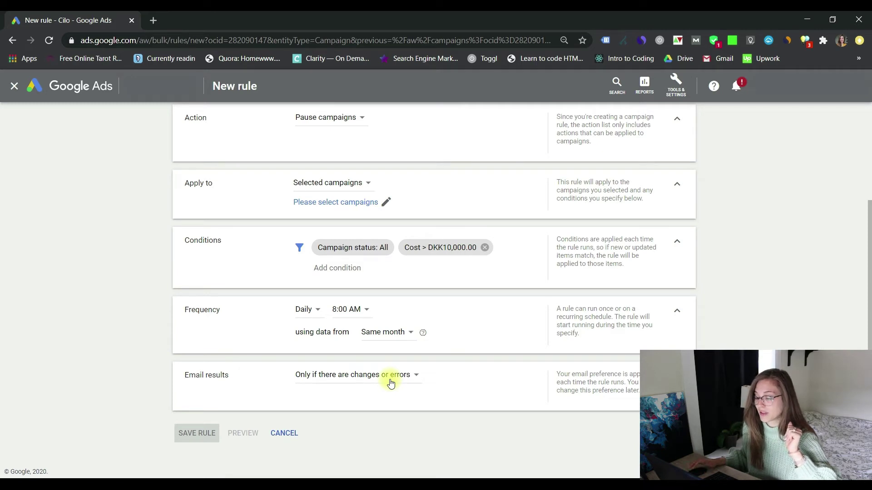
{"action": "left_click", "coordinate": [390, 383]}
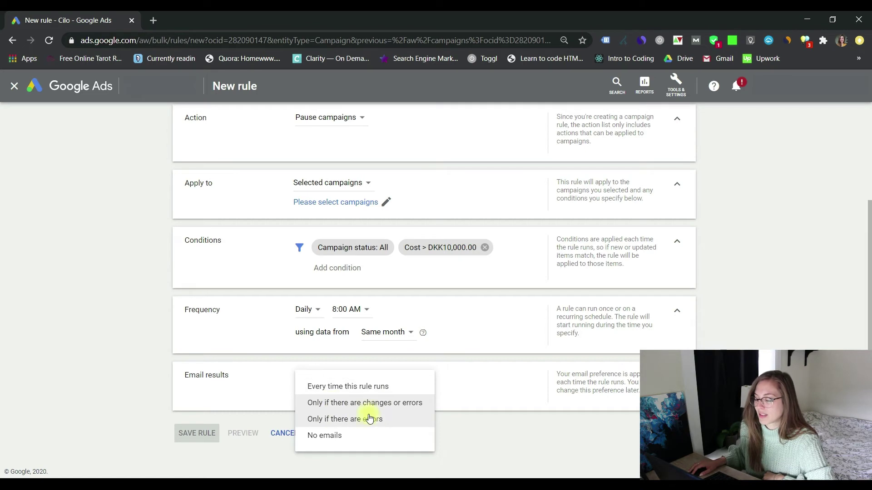
{"action": "left_click", "coordinate": [400, 412]}
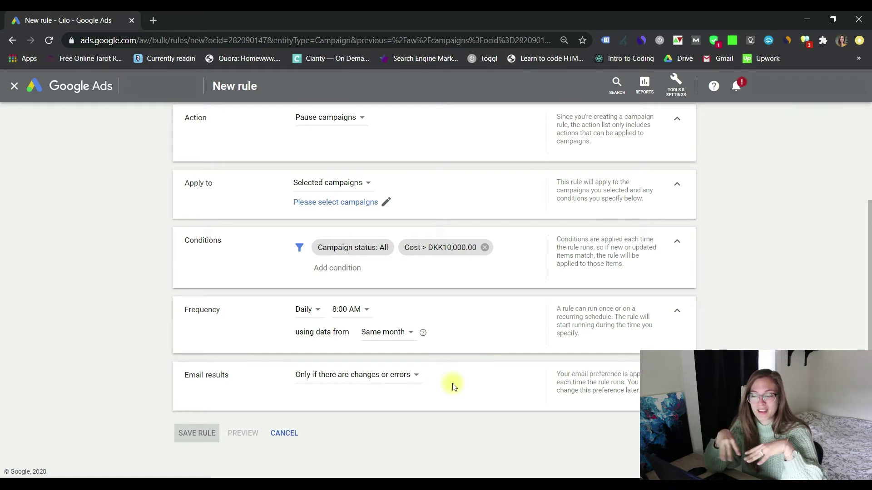
Set the rule to apply to campaigns in selected accounts
{"action": "scroll", "coordinate": [452, 386], "scroll_direction": "up", "scroll_amount": 1}
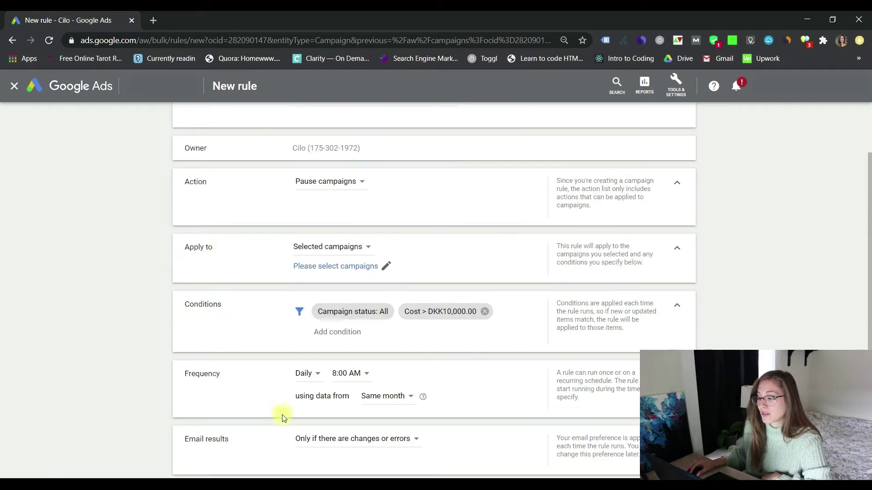
{"action": "scroll", "coordinate": [519, 377], "scroll_direction": "down", "scroll_amount": 1}
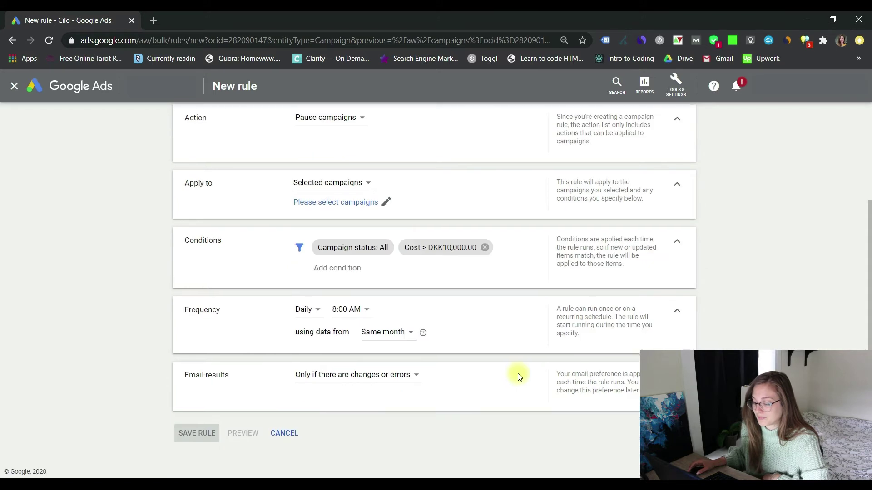
{"action": "scroll", "coordinate": [249, 268], "scroll_direction": "up", "scroll_amount": 1}
{"action": "left_click", "coordinate": [335, 251]}
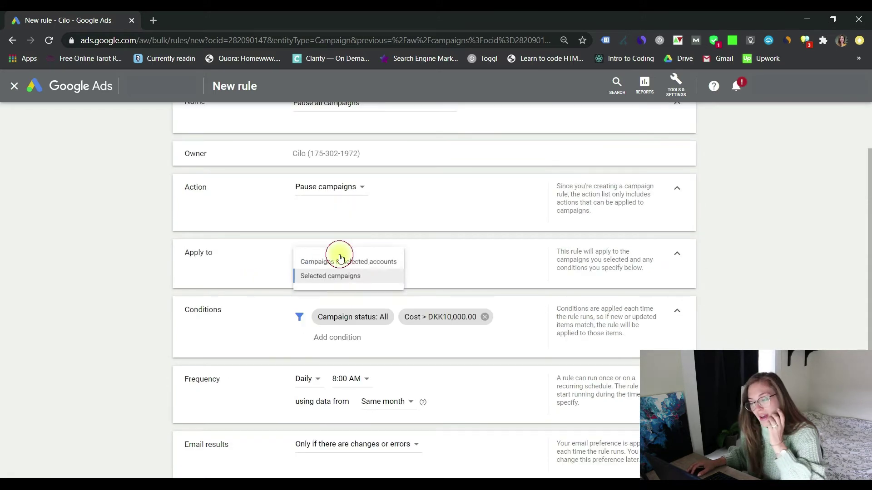
{"action": "left_click", "coordinate": [411, 265]}
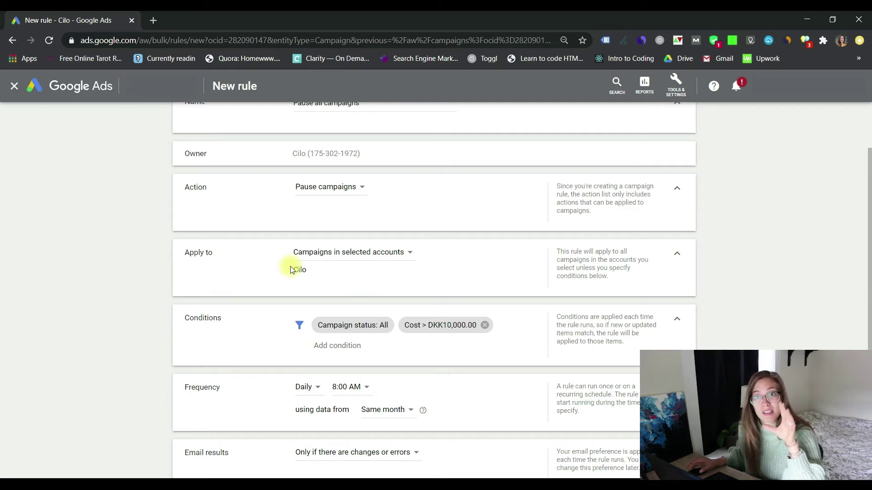
Review the rule's settings and save the rule
{"action": "scroll", "coordinate": [291, 270], "scroll_direction": "down", "scroll_amount": 1}
{"action": "scroll", "coordinate": [244, 286], "scroll_direction": "up", "scroll_amount": 2}
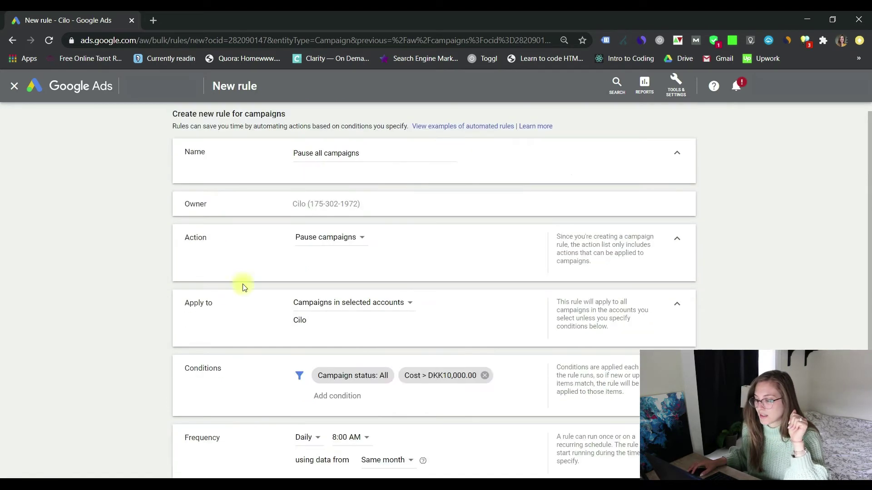
{"action": "scroll", "coordinate": [349, 241], "scroll_direction": "down", "scroll_amount": 1}
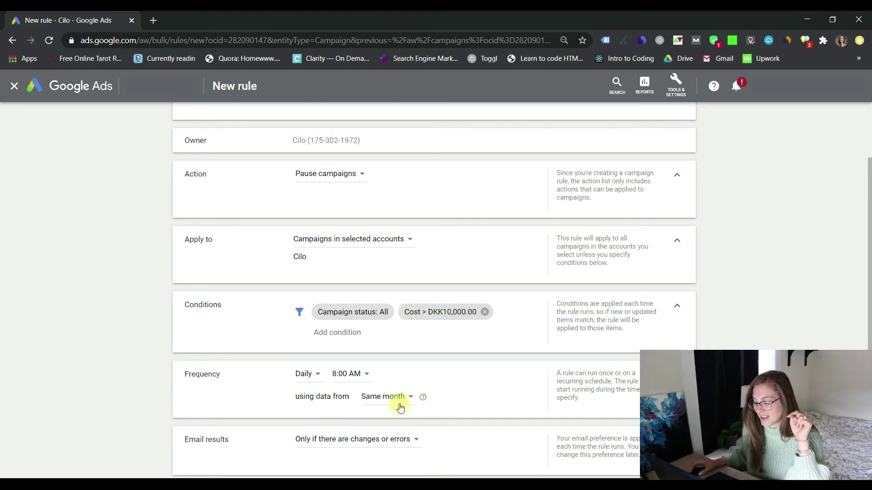
{"action": "scroll", "coordinate": [399, 407], "scroll_direction": "down", "scroll_amount": 2}
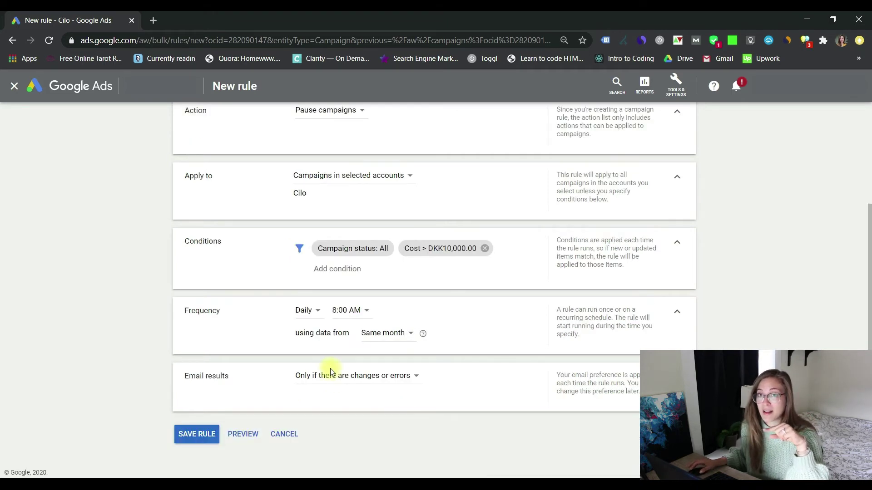
{"action": "left_click", "coordinate": [208, 434]}
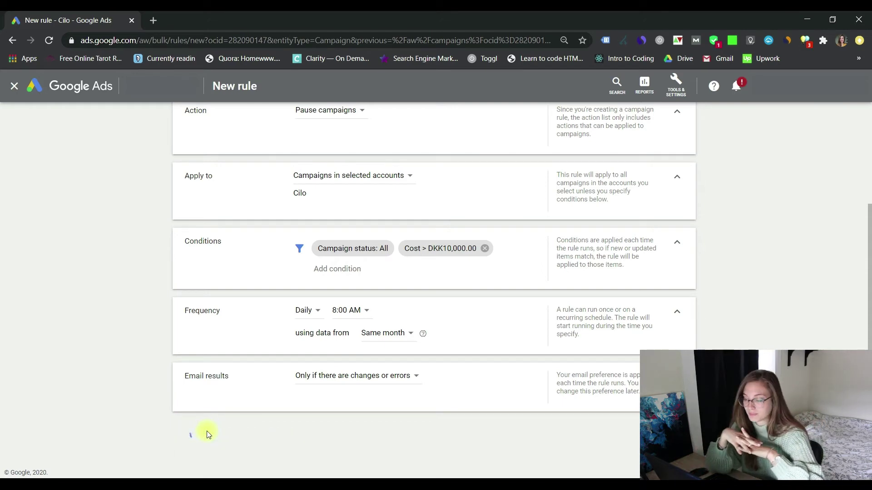